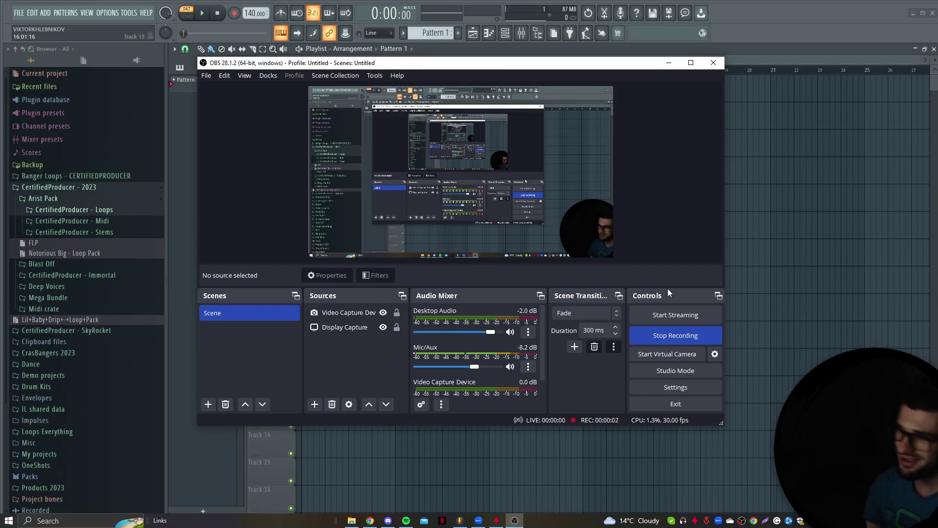
# Step: Preview the Come Back, Important and Invincible 129BPM F Minor loops from CertifiedProducer - Loops
pyautogui.click(812, 273)
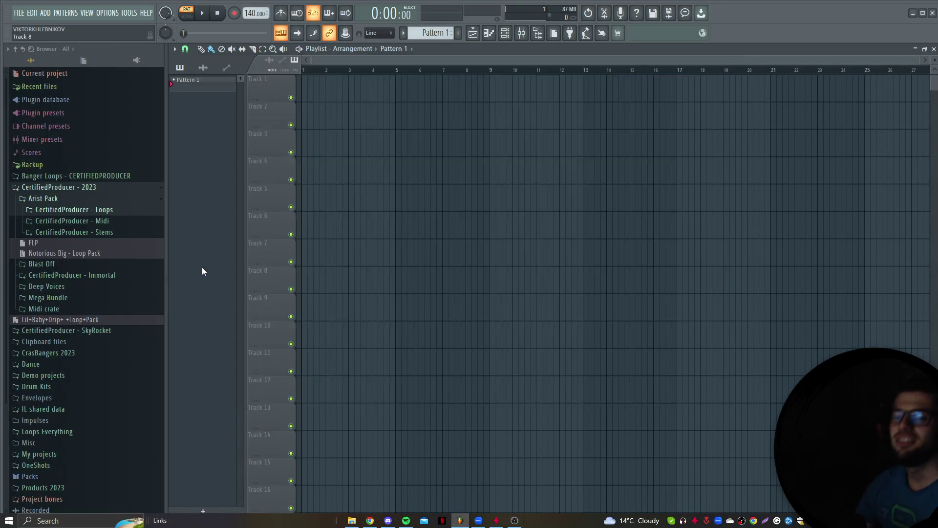
pyautogui.click(110, 211)
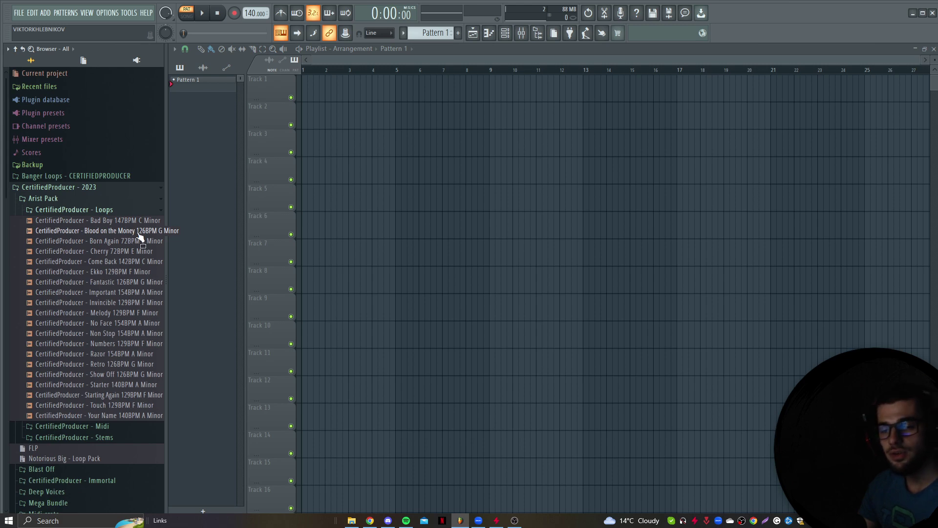
pyautogui.click(147, 261)
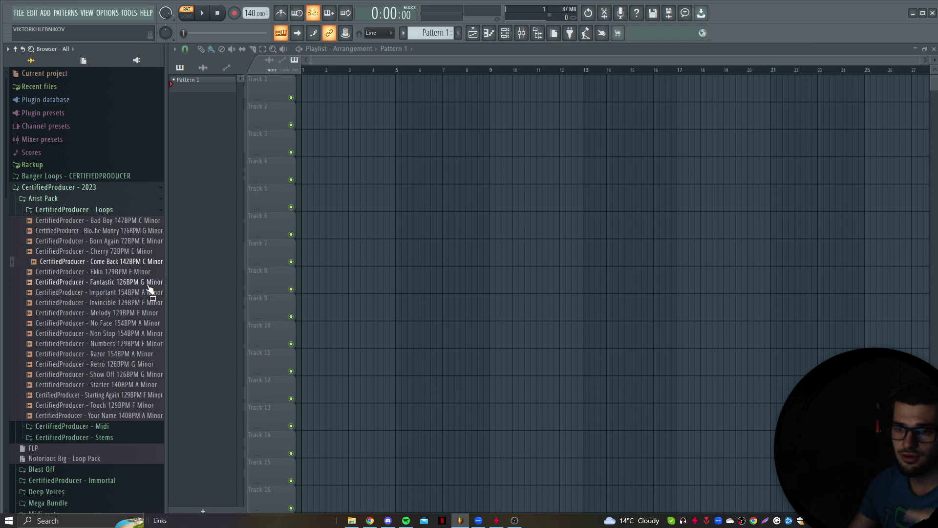
pyautogui.click(127, 292)
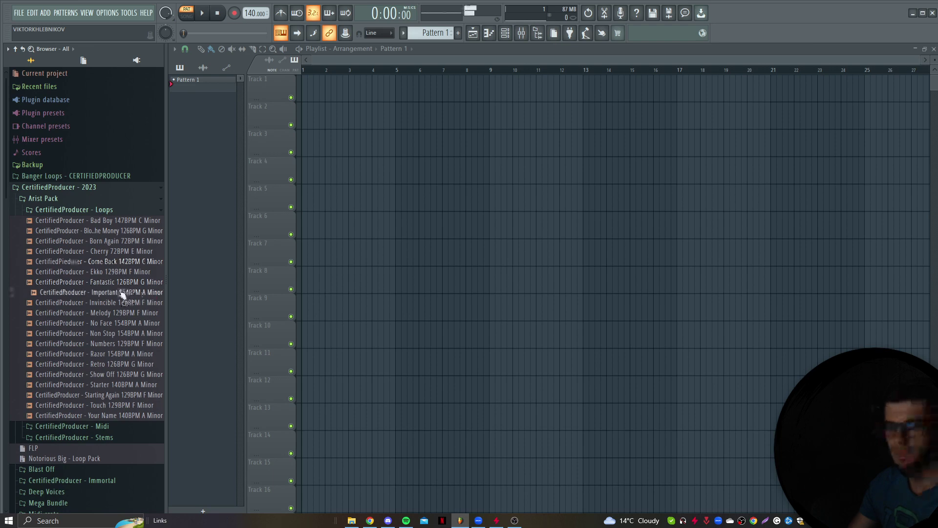
pyautogui.click(126, 300)
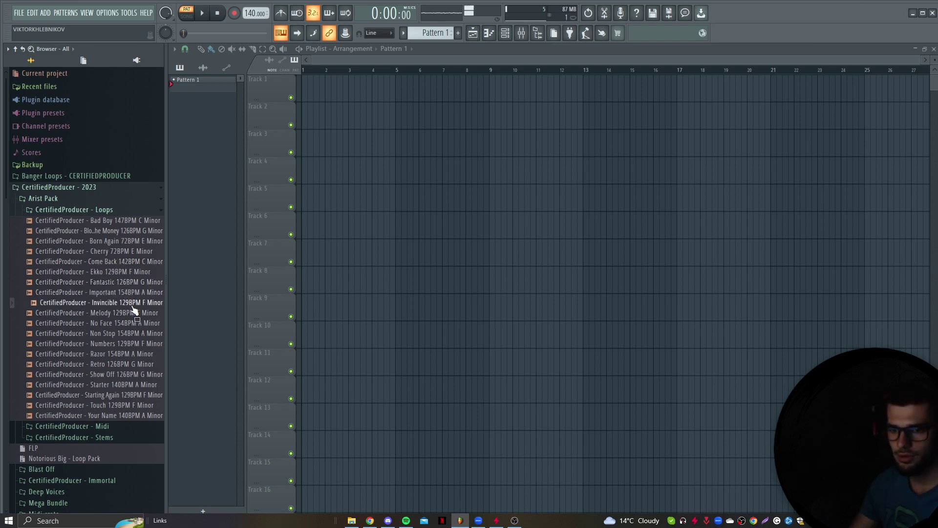
# Step: Place the Invincible 129BPM F Minor loop at the start of Track 1, normalized, and check it in the mixer
pyautogui.moveTo(133, 309); pyautogui.dragTo(305, 86)
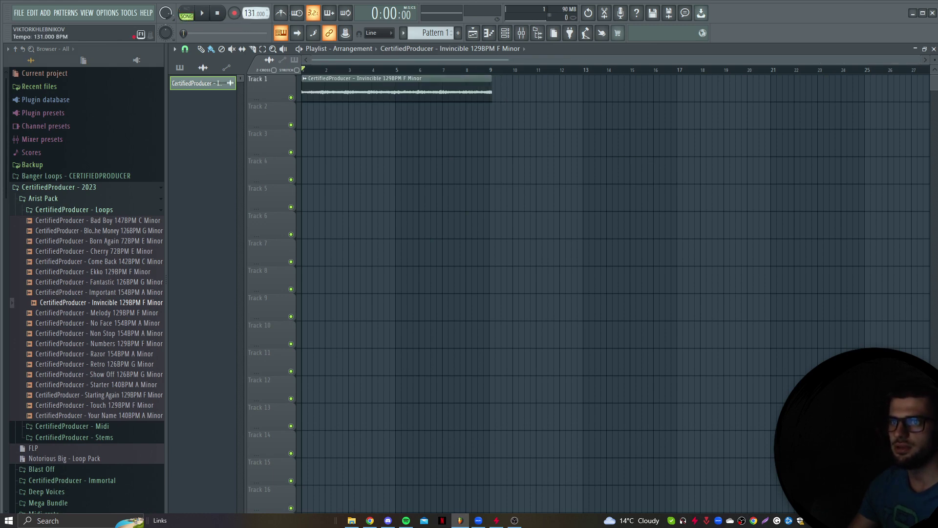
pyautogui.doubleClick(331, 80)
pyautogui.click(412, 273)
pyautogui.press('space')
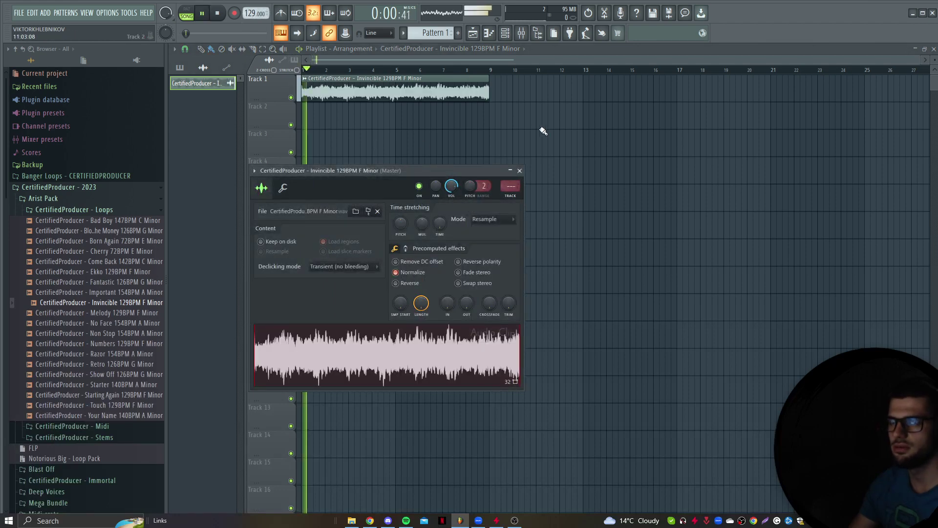
pyautogui.press('Escape')
pyautogui.press('F9')
pyautogui.press('space')
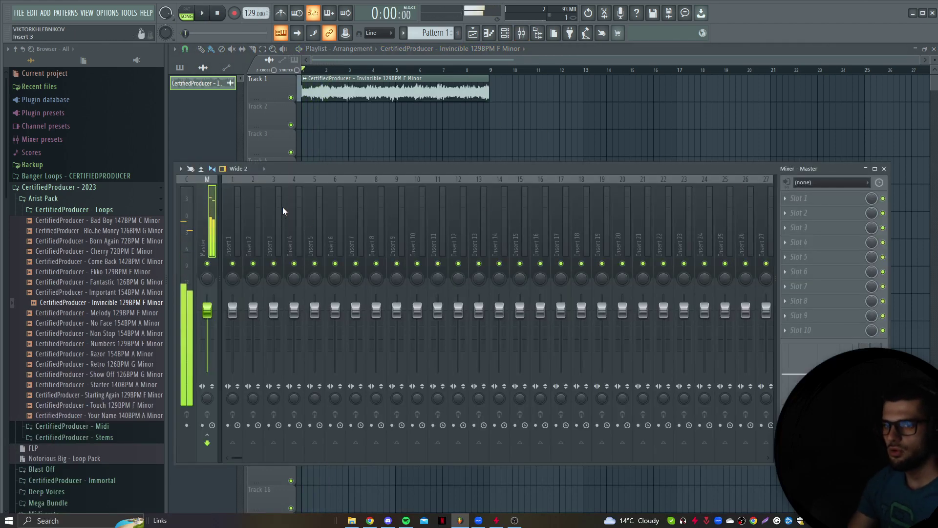
pyautogui.press('F9')
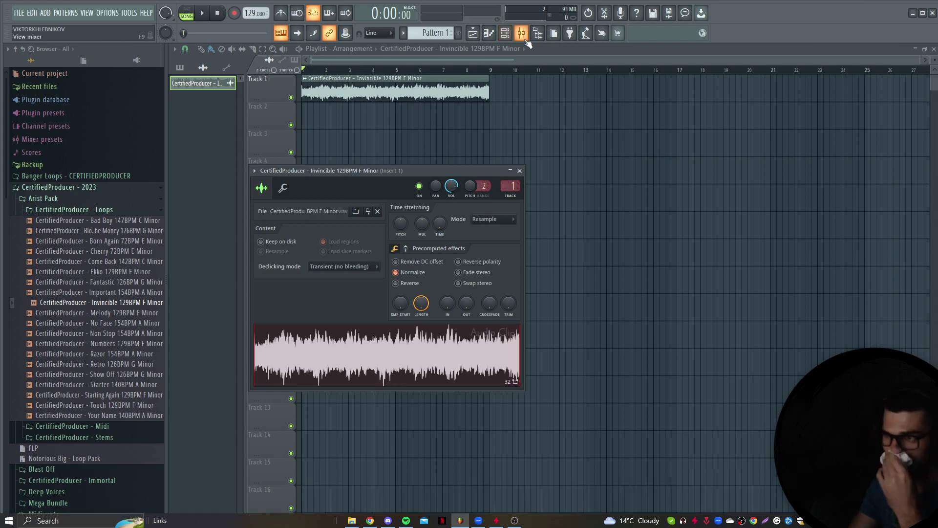
# Step: Load Fruity parametric EQ 2 into Insert 1's first slot and play the loop through it
pyautogui.click(523, 35)
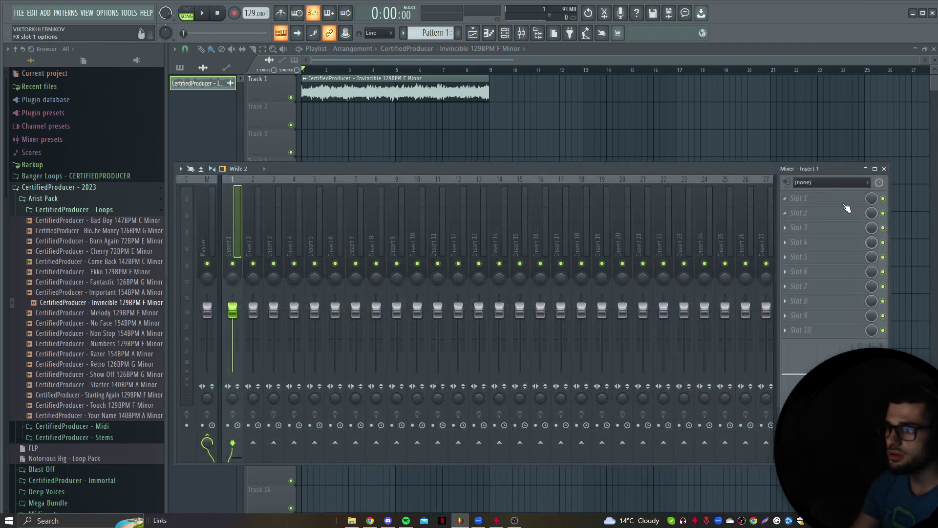
pyautogui.click(845, 204)
pyautogui.click(588, 423)
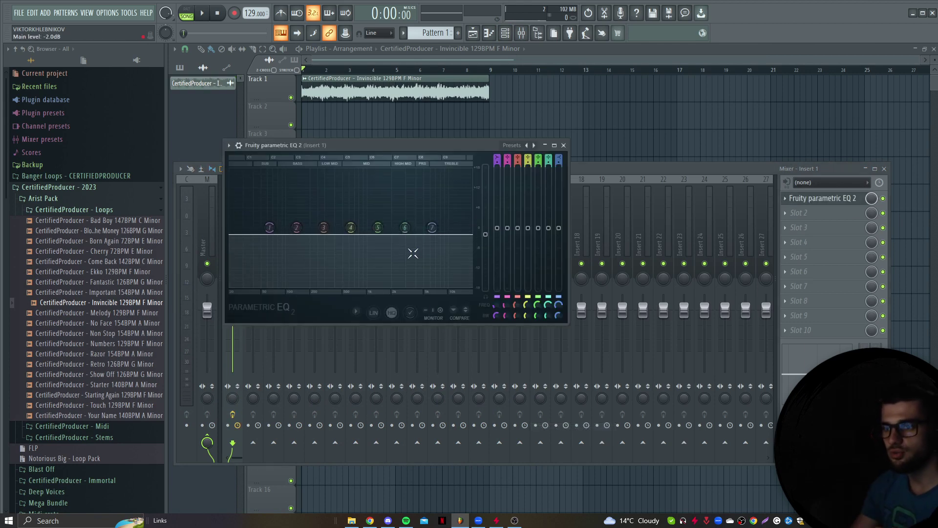
pyautogui.press('space')
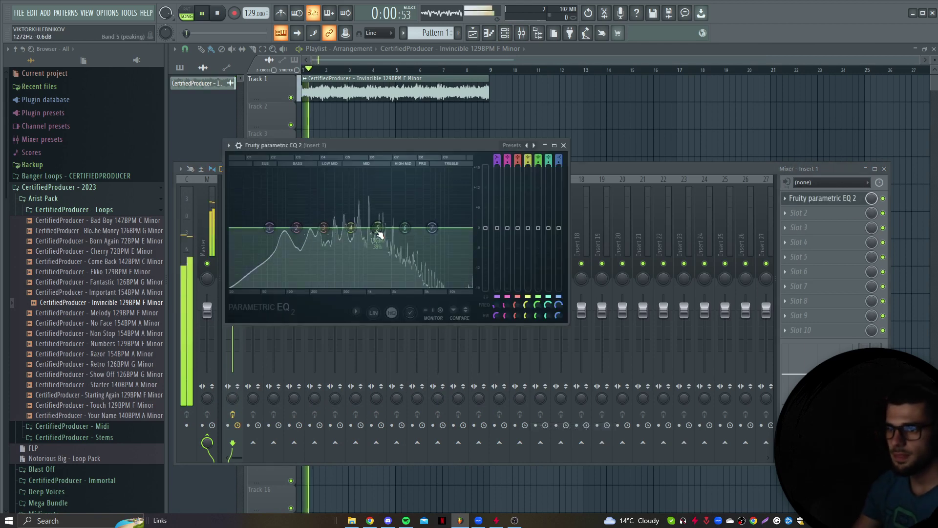
pyautogui.press('space')
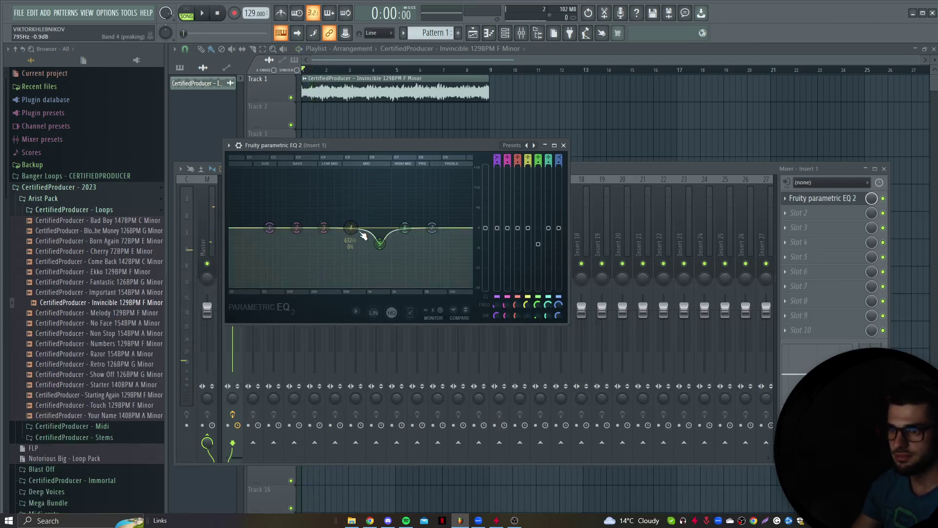
# Step: Notch the mids with bands 3 and 4 and roll off the lows at 68 Hz, -18 dB
pyautogui.press('space')
pyautogui.moveTo(356, 241); pyautogui.dragTo(337, 261)
pyautogui.moveTo(368, 254)
pyautogui.mouseDown()
pyautogui.moveTo(359, 268)
pyautogui.moveTo(380, 248)
pyautogui.moveTo(376, 261)
pyautogui.moveTo(359, 266)
pyautogui.mouseUp()
pyautogui.moveTo(269, 227); pyautogui.dragTo(272, 285)
pyautogui.press('space')
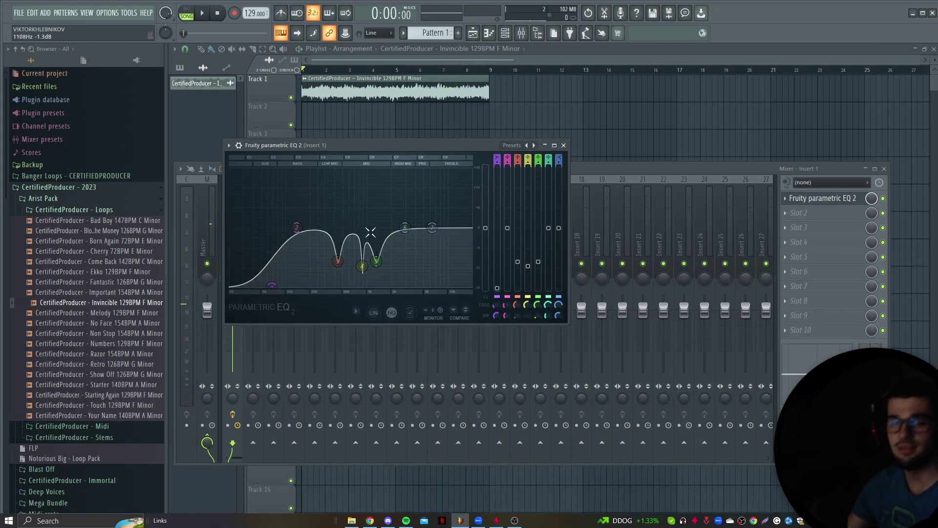
pyautogui.press('space')
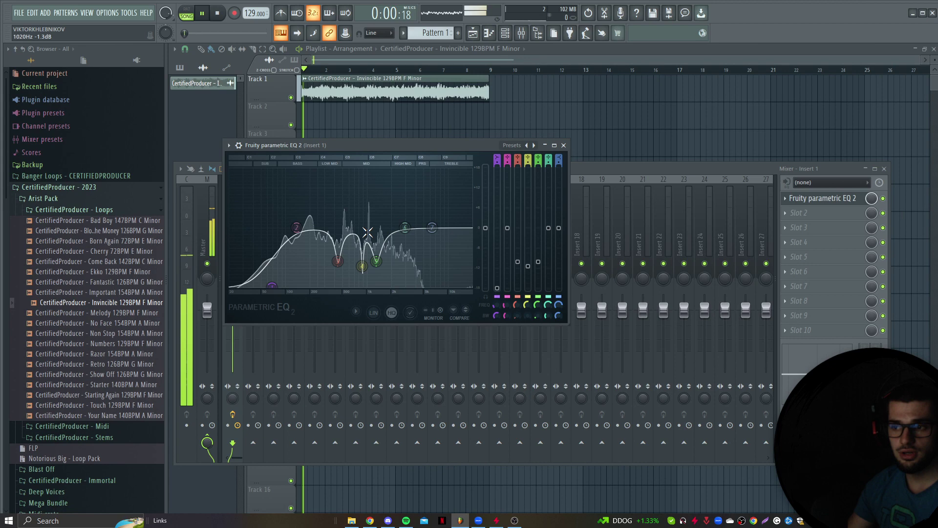
pyautogui.press('space')
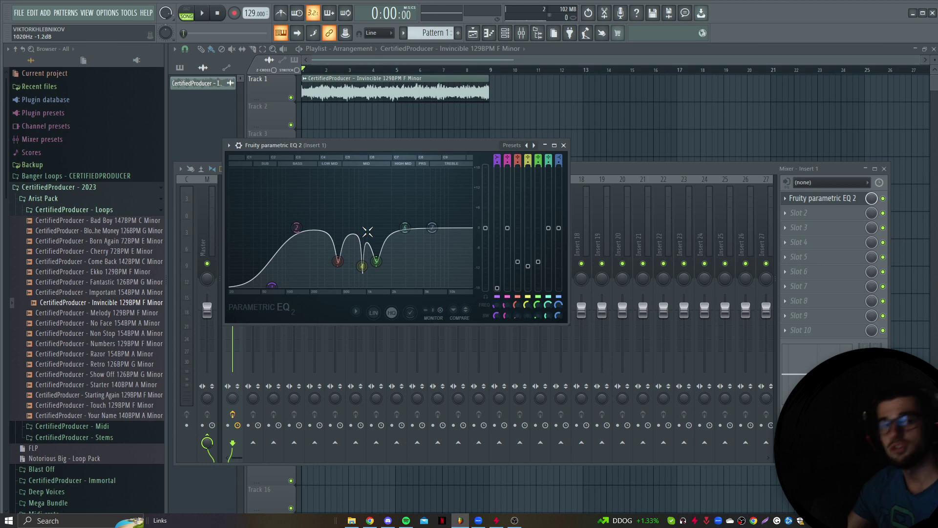
# Step: Load a second Fruity parametric EQ 2 into Insert 1's slot 2 and pull its high shelf down
pyautogui.click(805, 217)
pyautogui.click(566, 427)
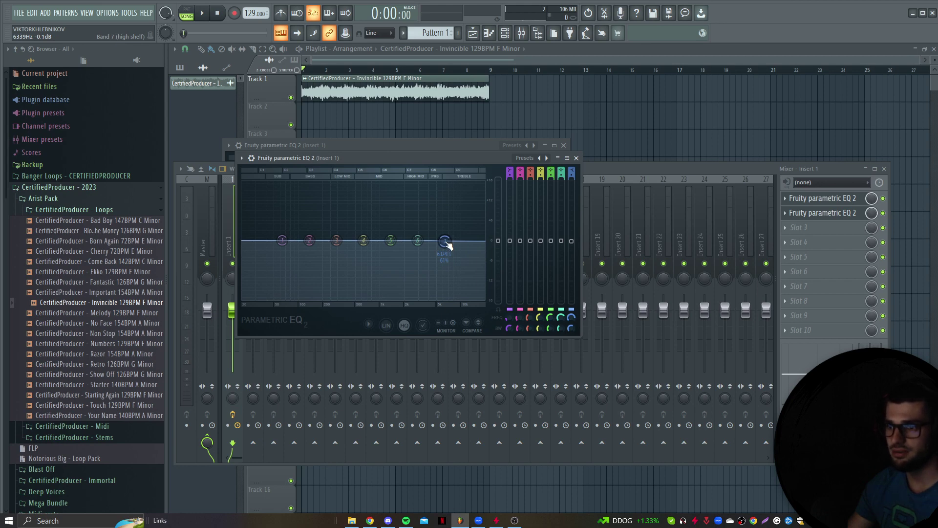
pyautogui.moveTo(445, 240); pyautogui.dragTo(363, 298)
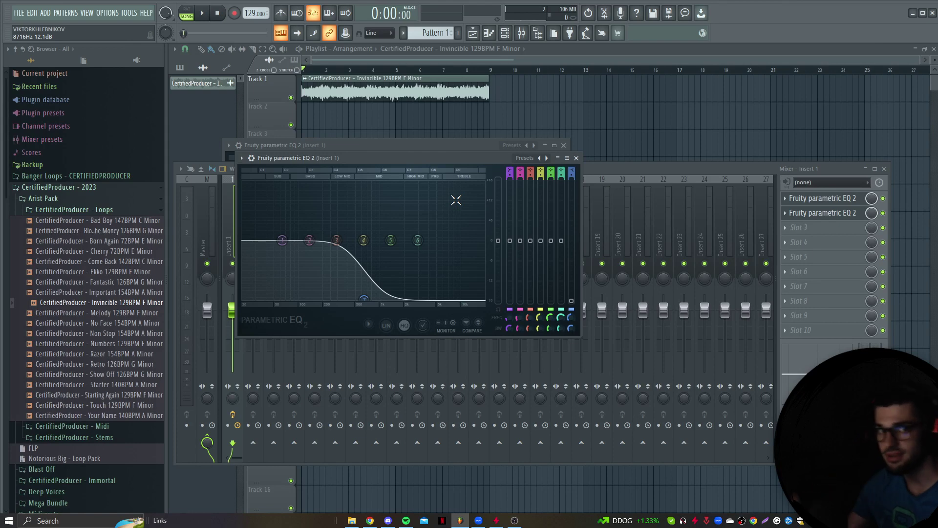
pyautogui.press('space')
# Step: Lower the high cut to about 306 Hz, then drop band 6 to about -17.9 dB near 1034 Hz
pyautogui.moveTo(365, 300); pyautogui.dragTo(341, 305)
pyautogui.scroll(-5, 341, 305)
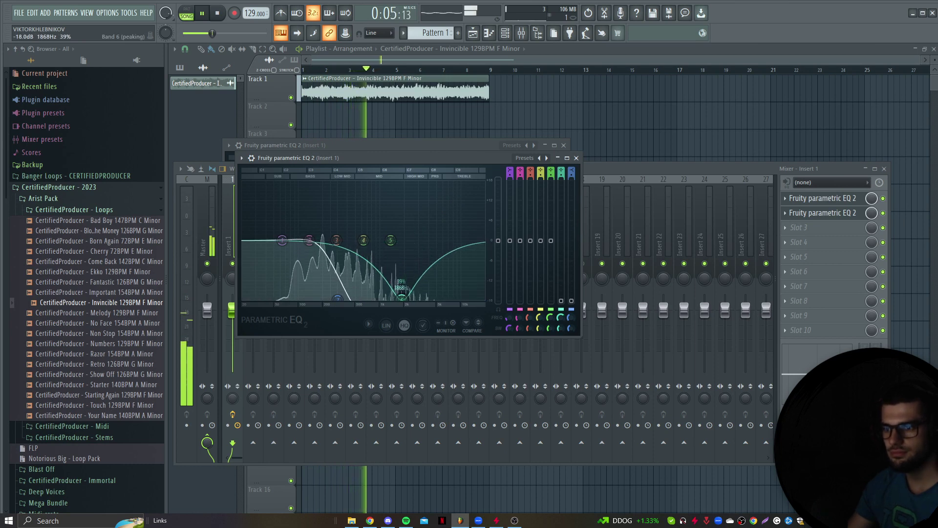
pyautogui.press('space')
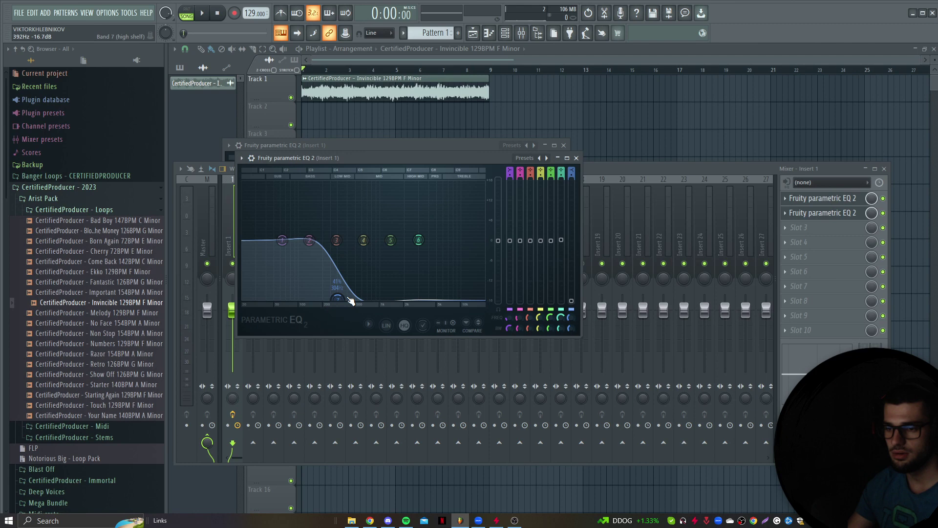
pyautogui.press('space')
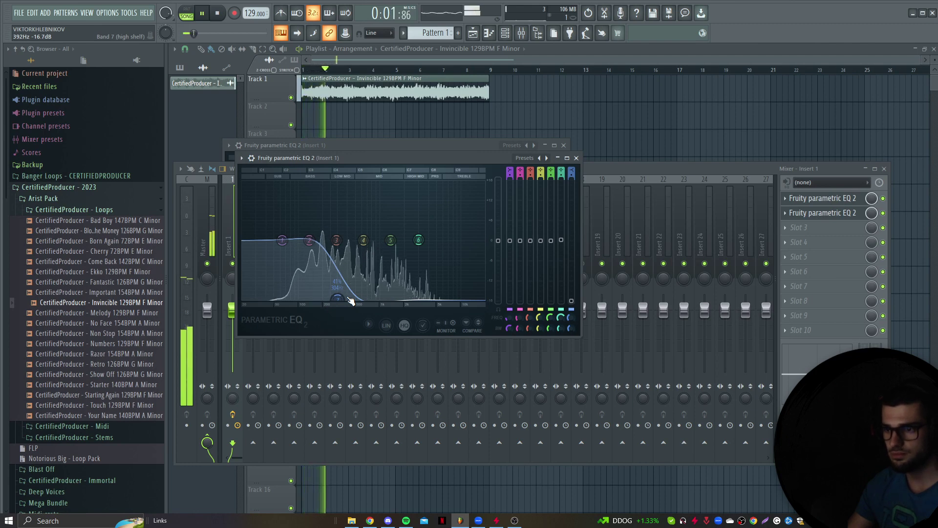
pyautogui.press('space')
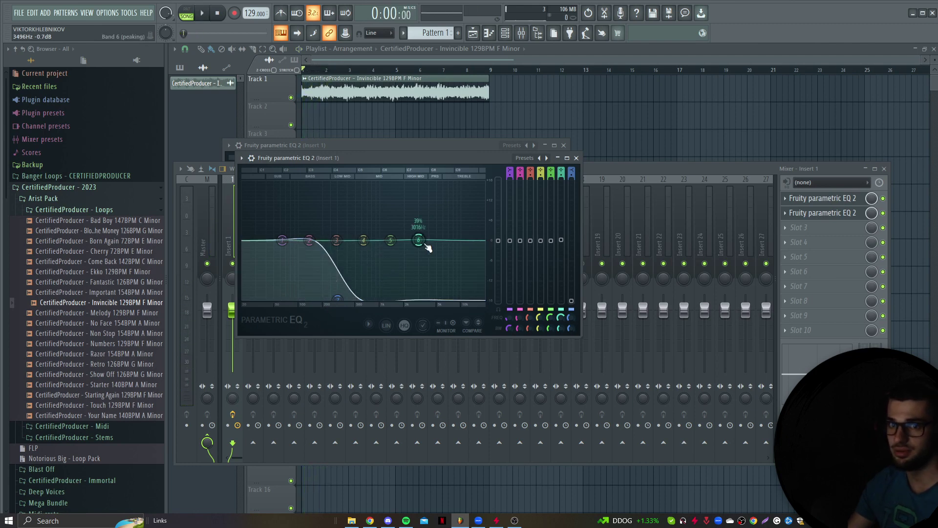
pyautogui.moveTo(424, 246); pyautogui.dragTo(382, 298)
pyautogui.press('space')
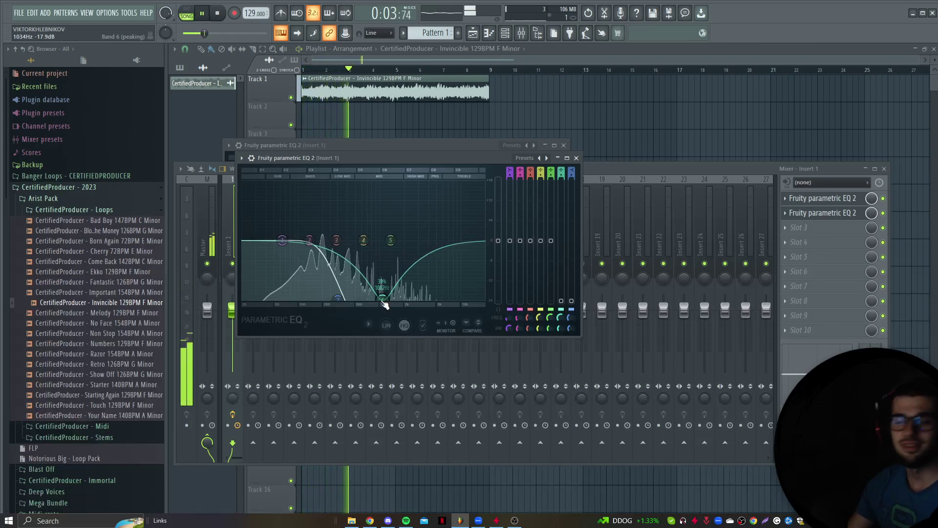
# Step: Reset bands 6 and 7 of the second EQ back to 0 dB
pyautogui.rightClick(382, 301)
pyautogui.click(396, 313)
pyautogui.press('space')
pyautogui.moveTo(338, 299); pyautogui.dragTo(433, 254)
pyautogui.rightClick(437, 255)
pyautogui.click(453, 265)
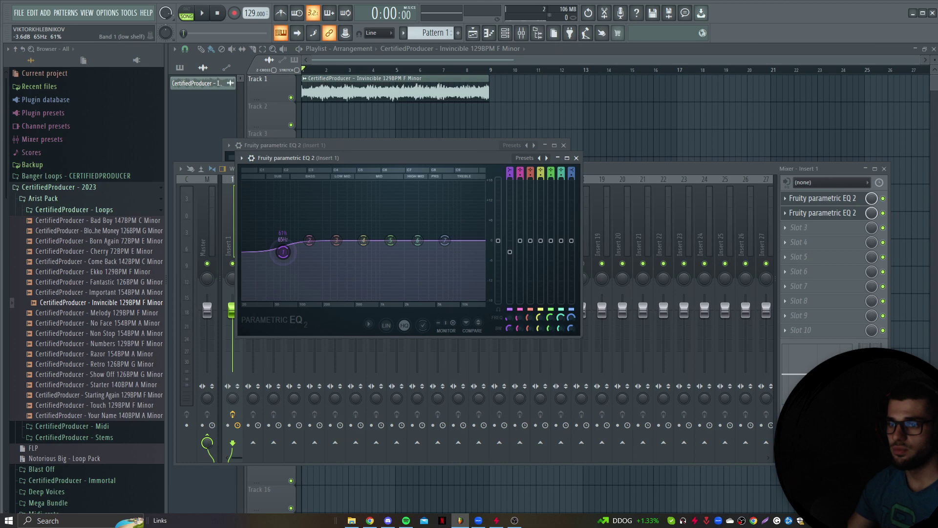
# Step: Shape a band-pass: band 1 as a low cut, band 7 down to about 3136 Hz, band 5 raised
pyautogui.moveTo(283, 252); pyautogui.dragTo(322, 298)
pyautogui.moveTo(444, 240); pyautogui.dragTo(417, 298)
pyautogui.press('space')
pyautogui.moveTo(390, 241); pyautogui.dragTo(388, 230)
pyautogui.press('space')
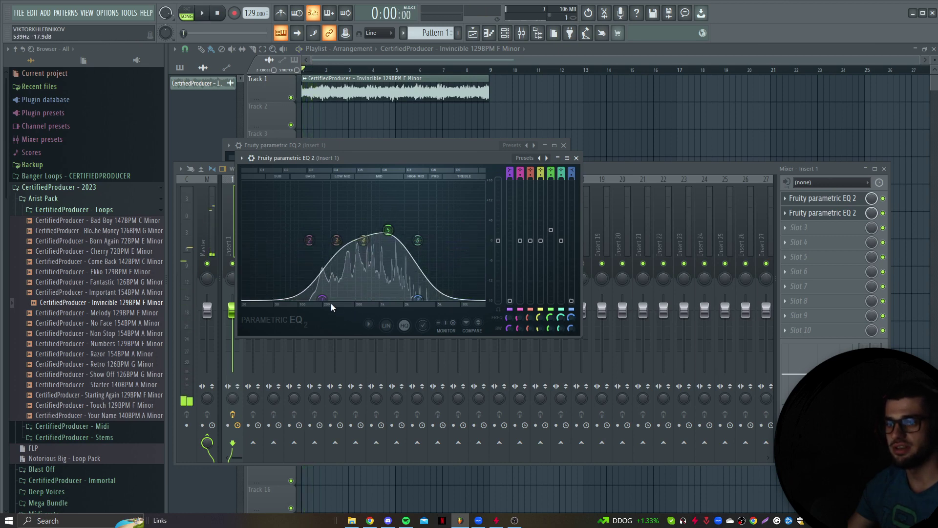
pyautogui.press('space')
pyautogui.moveTo(323, 300); pyautogui.dragTo(327, 303)
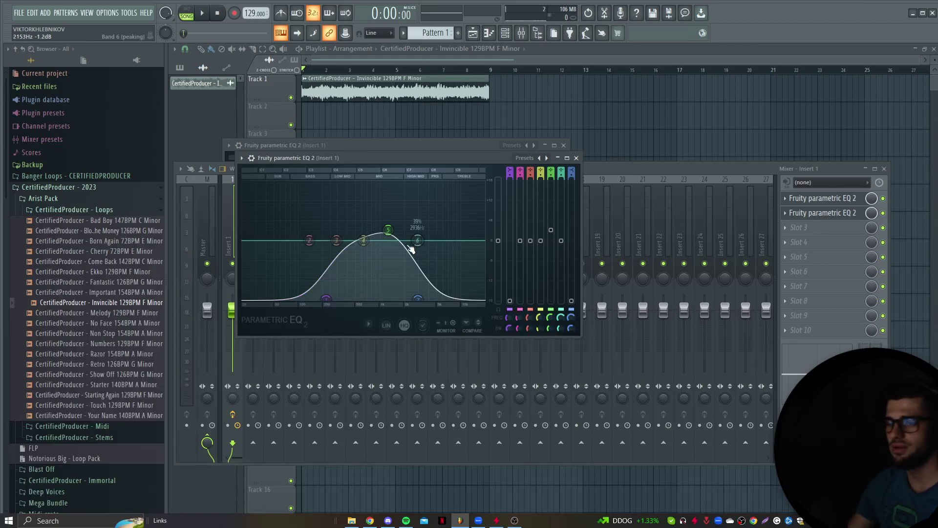
# Step: Cut a -8 dB notch at 714 Hz, move band 1 to 469 Hz -18 dB, and shift band 7 higher
pyautogui.press('space')
pyautogui.moveTo(363, 240); pyautogui.dragTo(370, 268)
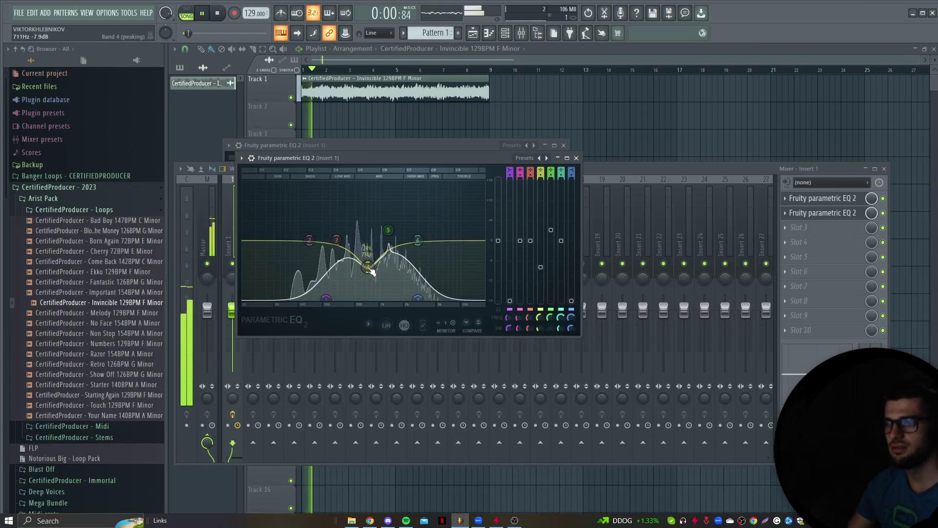
pyautogui.moveTo(326, 299); pyautogui.dragTo(354, 299)
pyautogui.moveTo(414, 298); pyautogui.dragTo(423, 299)
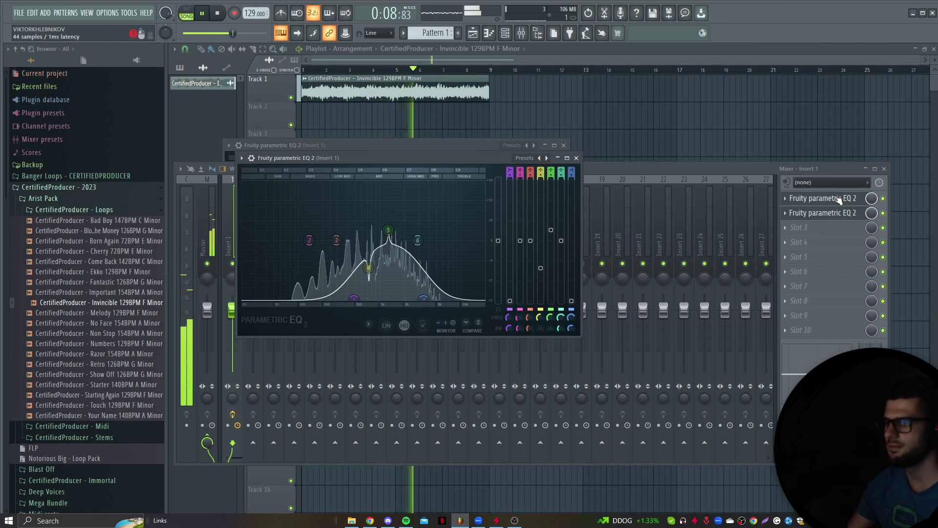
# Step: Solo the second EQ slot so the first EQ is muted
pyautogui.rightClick(887, 218)
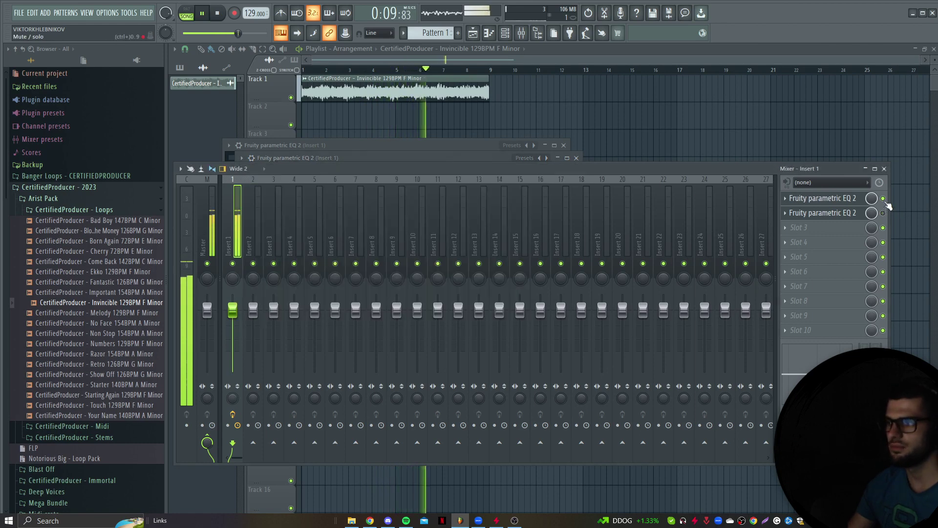
pyautogui.press('space')
pyautogui.click(857, 213)
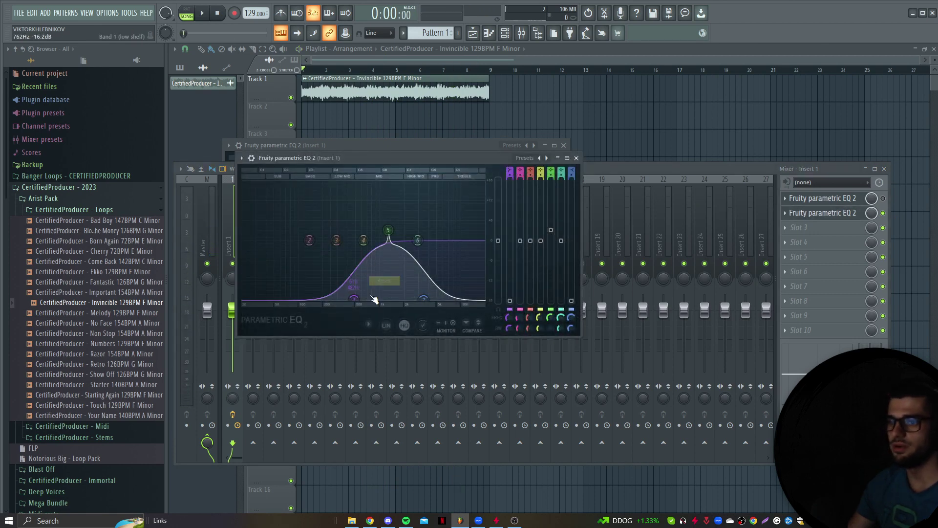
# Step: Reset bands 1, 7 and 5 of the second EQ to flat
pyautogui.rightClick(354, 300)
pyautogui.click(372, 313)
pyautogui.rightClick(423, 300)
pyautogui.click(434, 314)
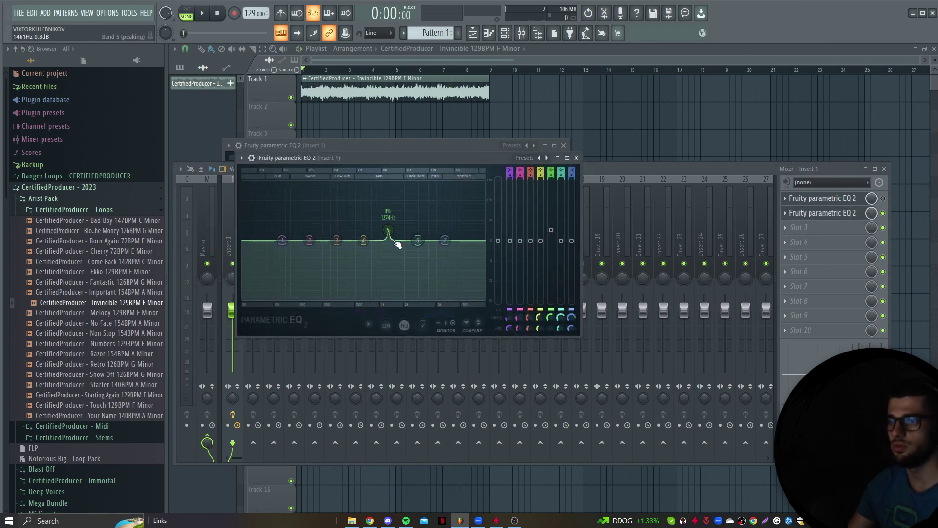
pyautogui.rightClick(389, 231)
pyautogui.click(404, 243)
# Step: Try the Radio and Old Telephone presets, then settle on the 40Hz + 18kHz cut preset
pyautogui.click(525, 157)
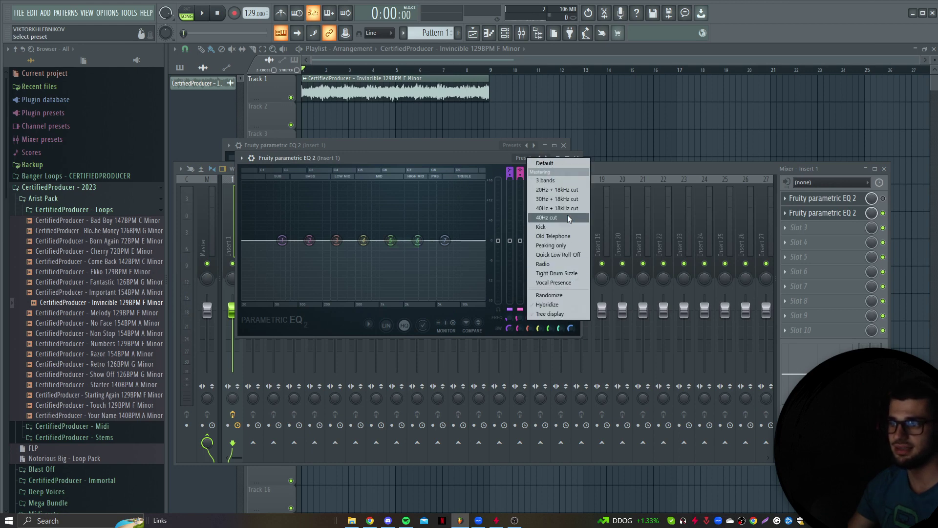
pyautogui.click(569, 264)
pyautogui.press('space')
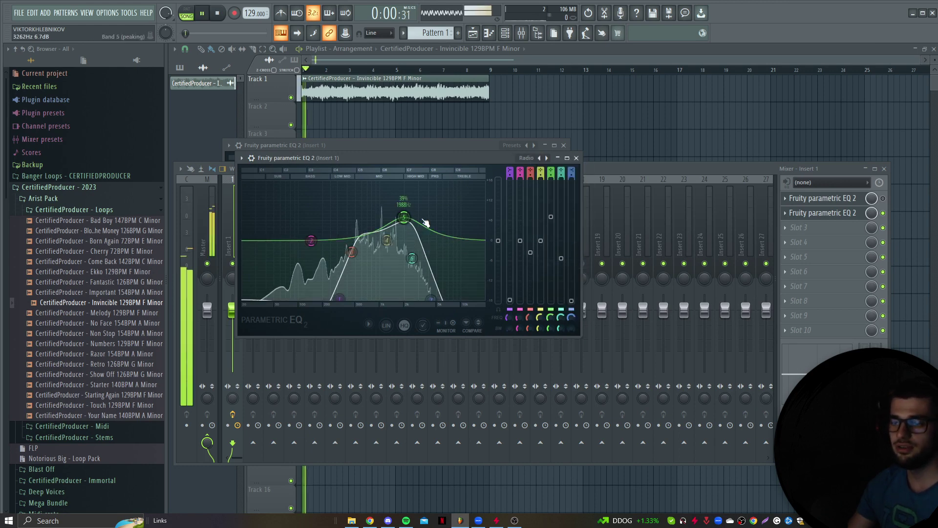
pyautogui.click(526, 158)
pyautogui.click(569, 237)
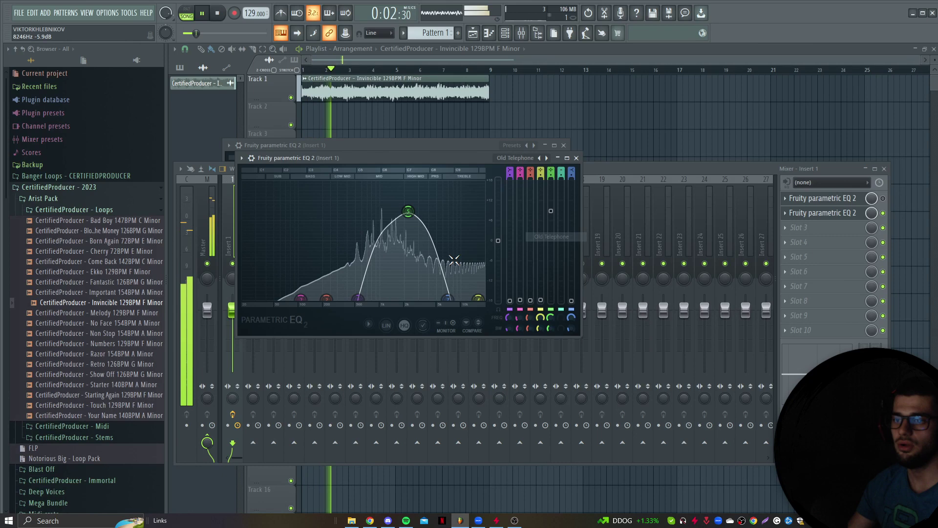
pyautogui.press('space')
pyautogui.click(518, 157)
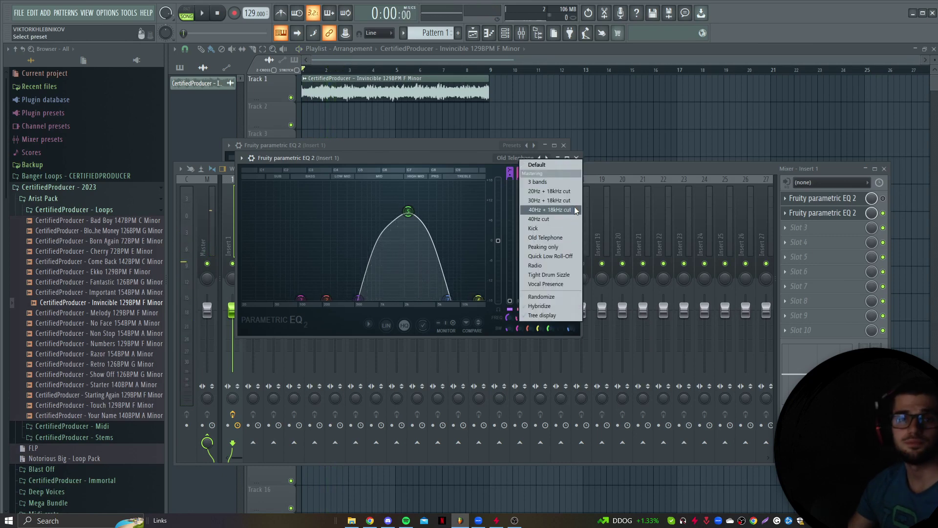
pyautogui.click(549, 210)
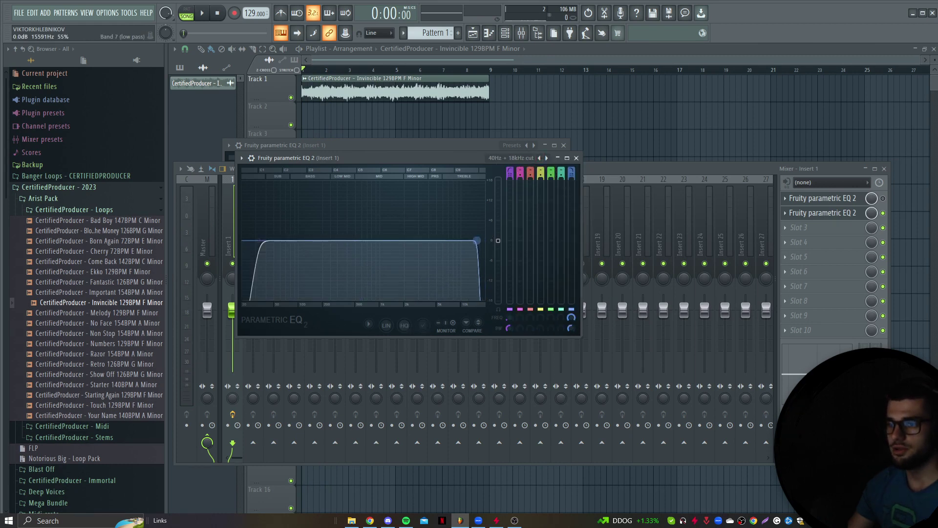
# Step: Sweep the low-pass cutoff down to about 806 Hz, then push it back up toward the top
pyautogui.moveTo(477, 240); pyautogui.dragTo(379, 245)
pyautogui.press('space')
pyautogui.press('space')
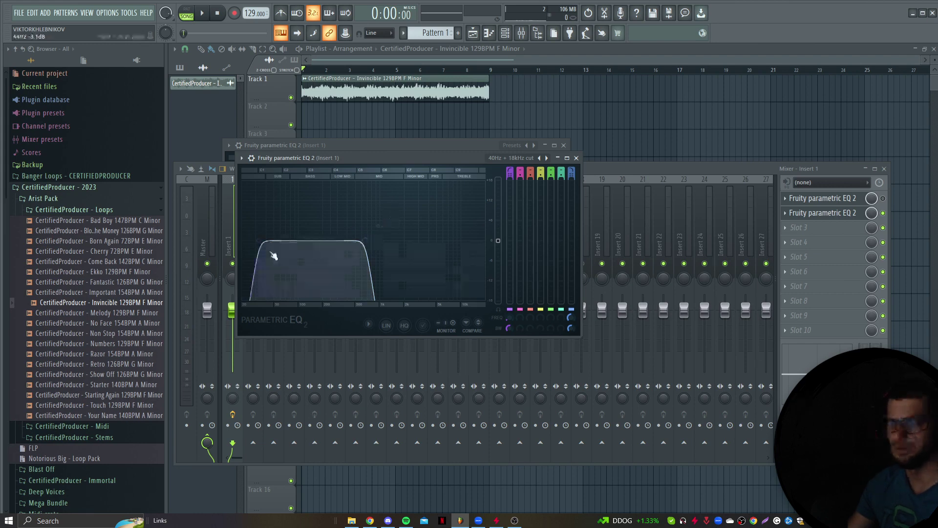
pyautogui.press('space')
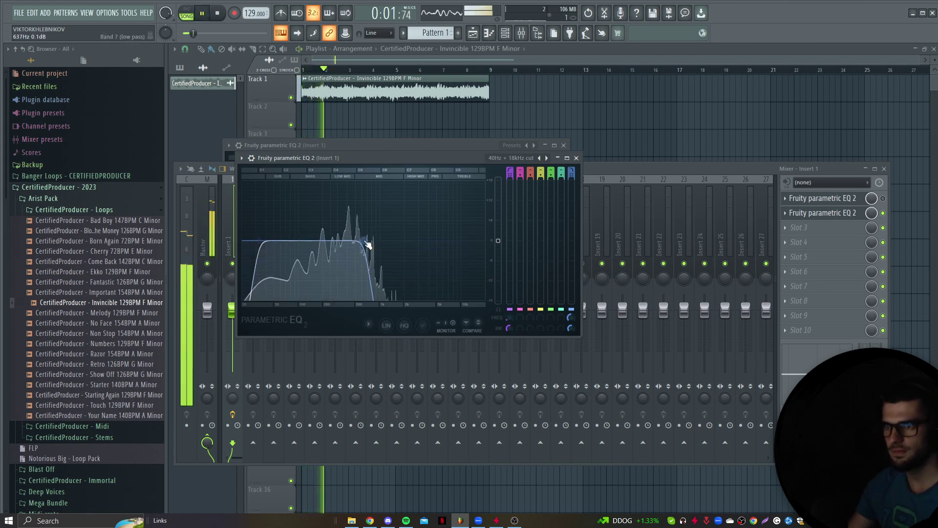
pyautogui.moveTo(367, 245); pyautogui.dragTo(487, 240)
pyautogui.press('space')
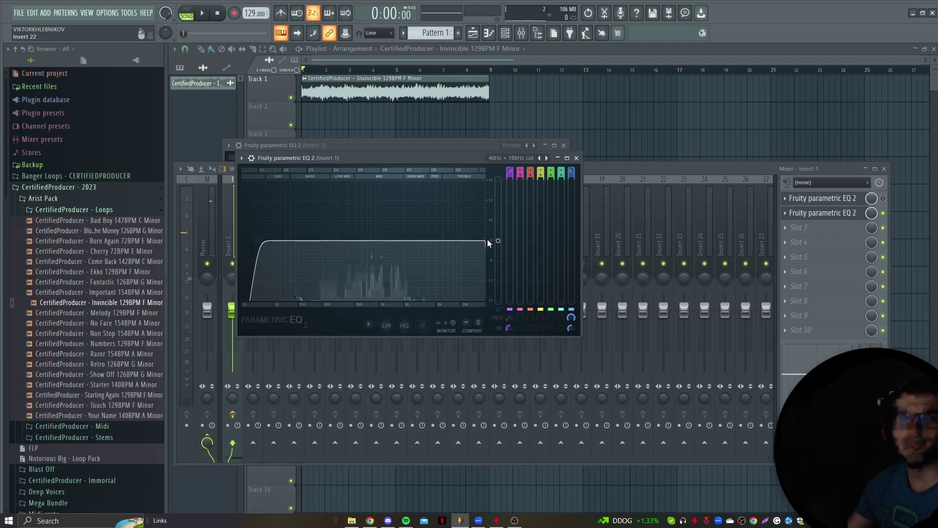
# Step: Load a third Fruity parametric EQ 2 into slot 3 of Insert 1
pyautogui.click(799, 227)
pyautogui.moveTo(795, 242)
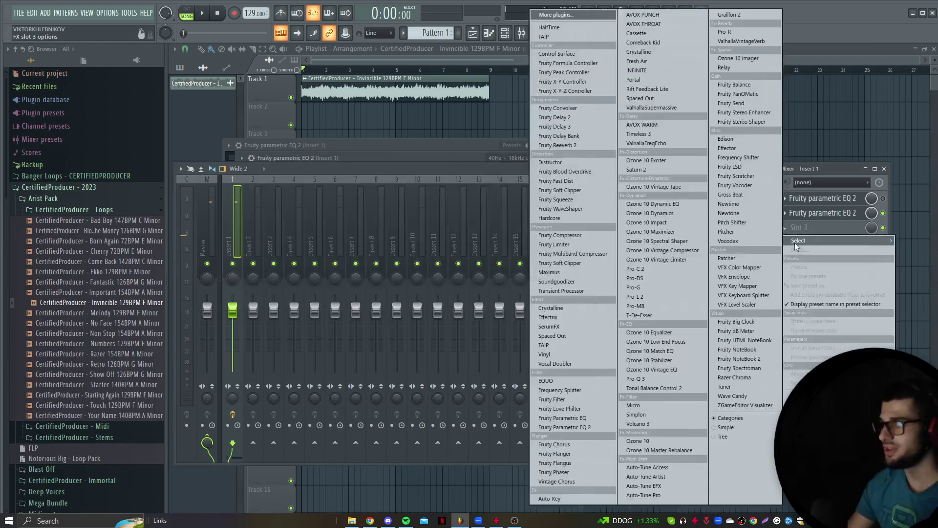
pyautogui.click(898, 209)
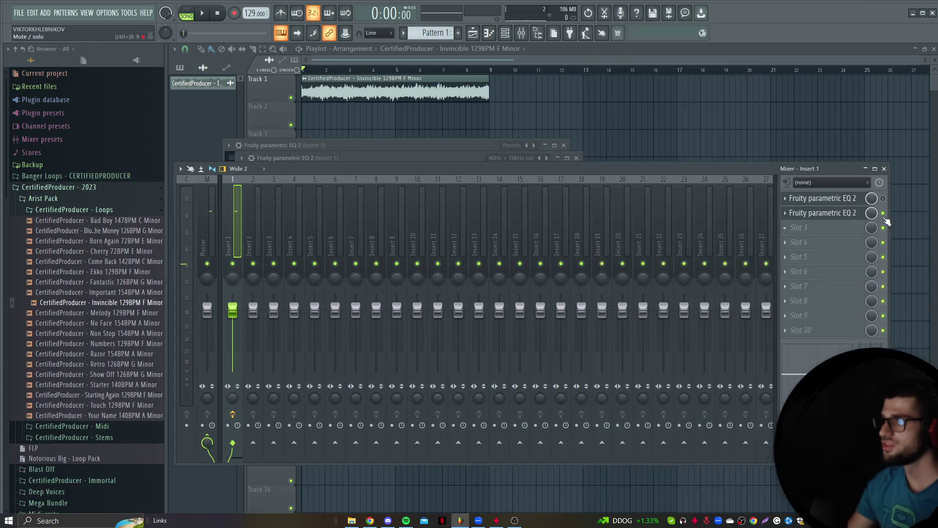
pyautogui.click(861, 233)
pyautogui.click(597, 437)
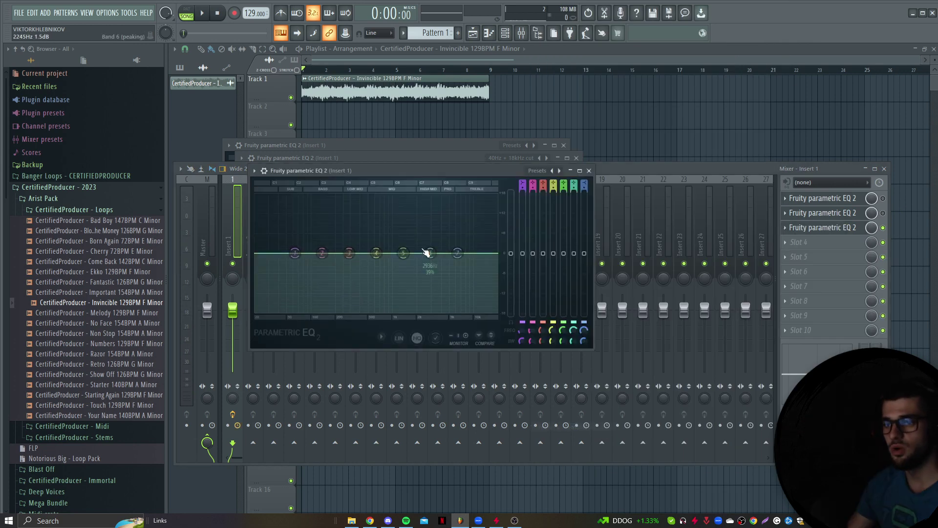
# Step: Pull band 7 down to 521 Hz, -18 dB, and bring OBS Studio to the front
pyautogui.moveTo(457, 252); pyautogui.dragTo(369, 311)
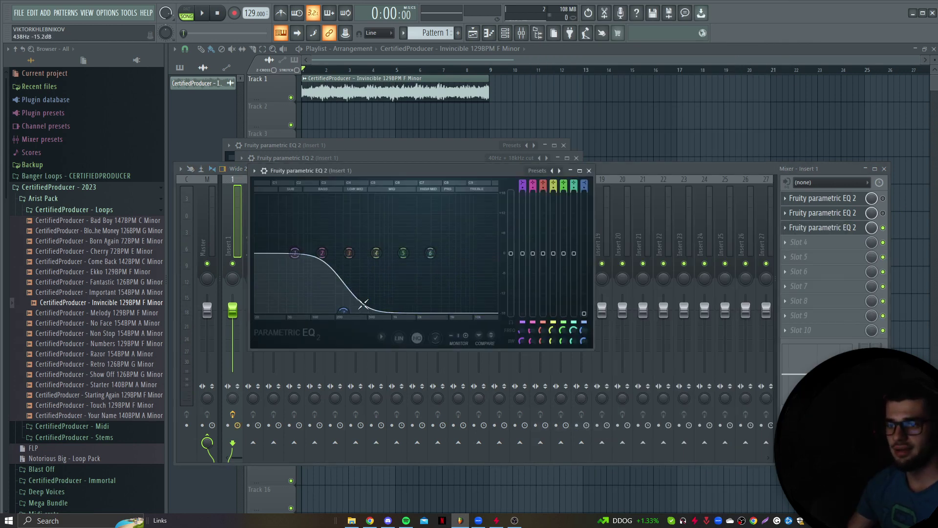
pyautogui.press('space')
pyautogui.press('space')
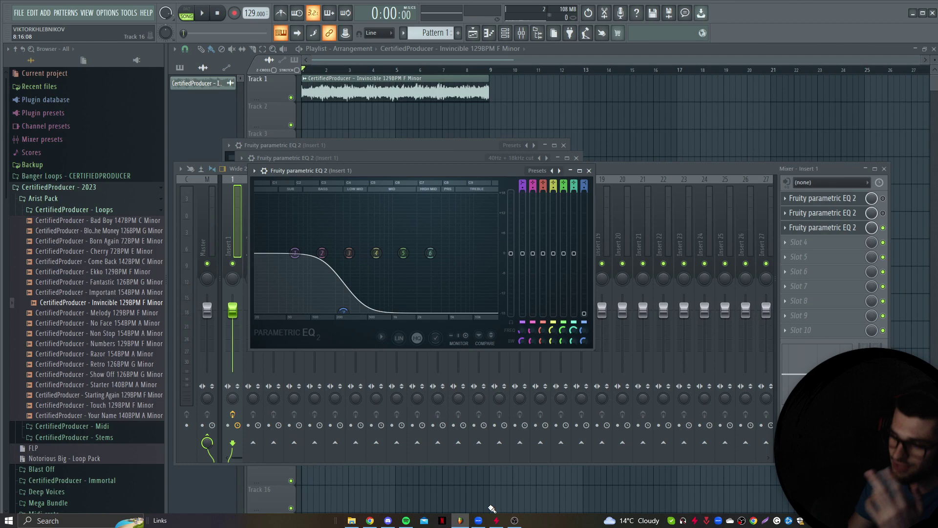
pyautogui.click(514, 520)
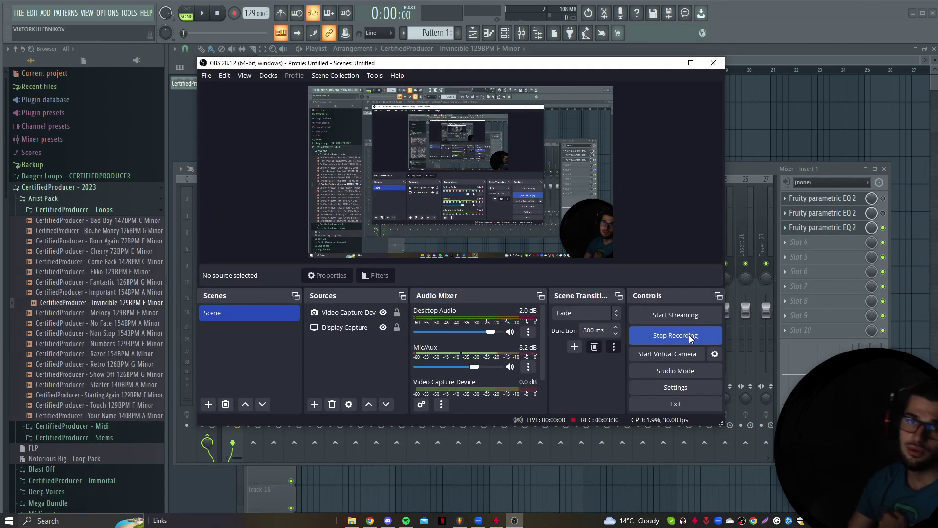